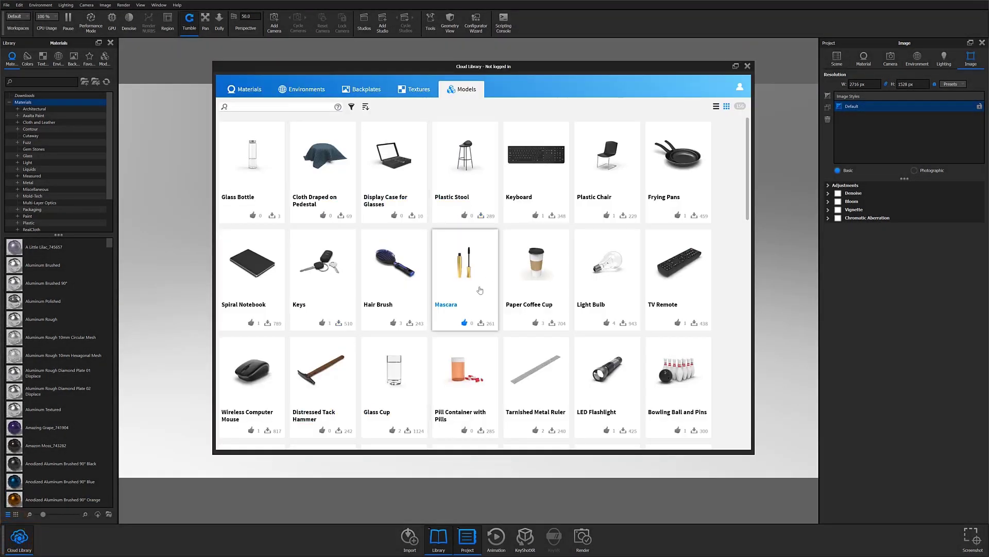
{"action": "scroll", "coordinate": [488, 263], "scroll_direction": "down", "scroll_amount": 10}
{"action": "scroll", "coordinate": [487, 264], "scroll_direction": "down", "scroll_amount": 5}
{"action": "scroll", "coordinate": [483, 258], "scroll_direction": "down", "scroll_amount": 5}
{"action": "scroll", "coordinate": [482, 258], "scroll_direction": "up", "scroll_amount": 15}
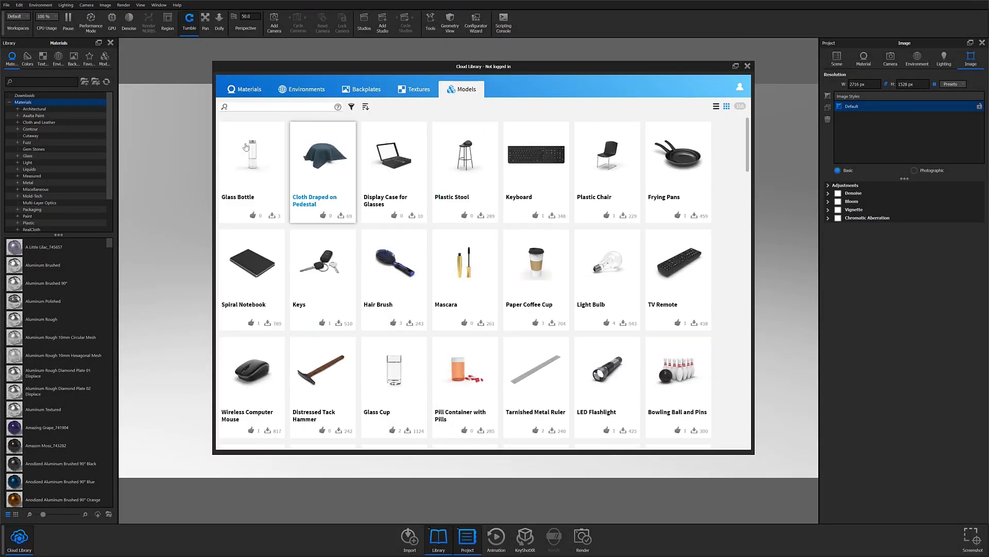
Step: Switch the Cloud Library to the Materials catalogue, then reopen the Cloud Library window
{"action": "left_click", "coordinate": [241, 93]}
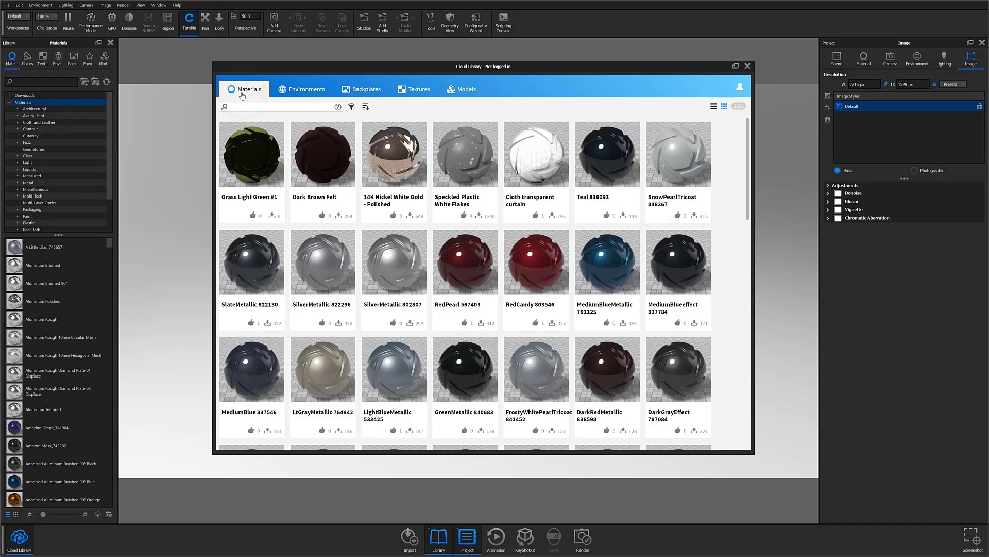
{"action": "scroll", "coordinate": [595, 199], "scroll_direction": "down", "scroll_amount": 5}
{"action": "scroll", "coordinate": [588, 204], "scroll_direction": "down", "scroll_amount": 10}
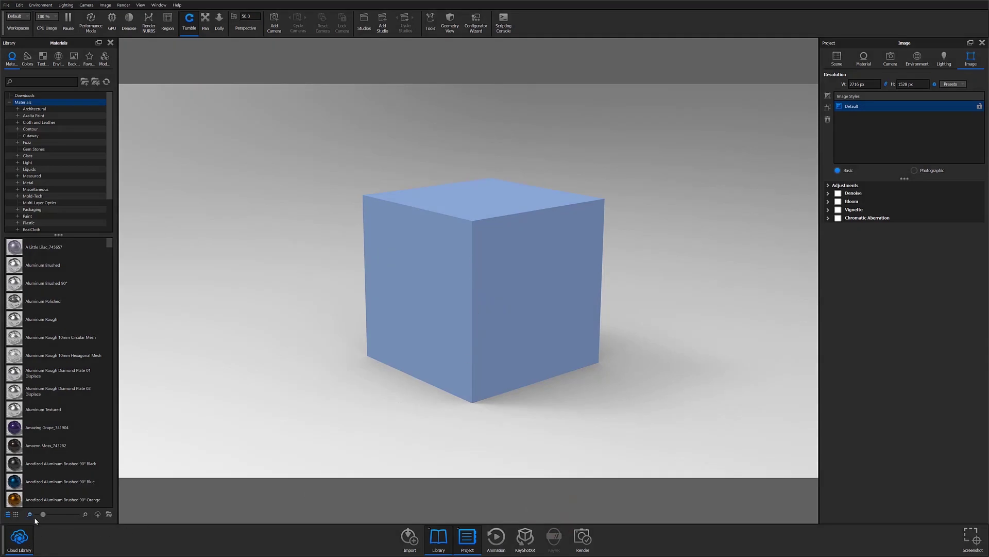
{"action": "left_click", "coordinate": [20, 537]}
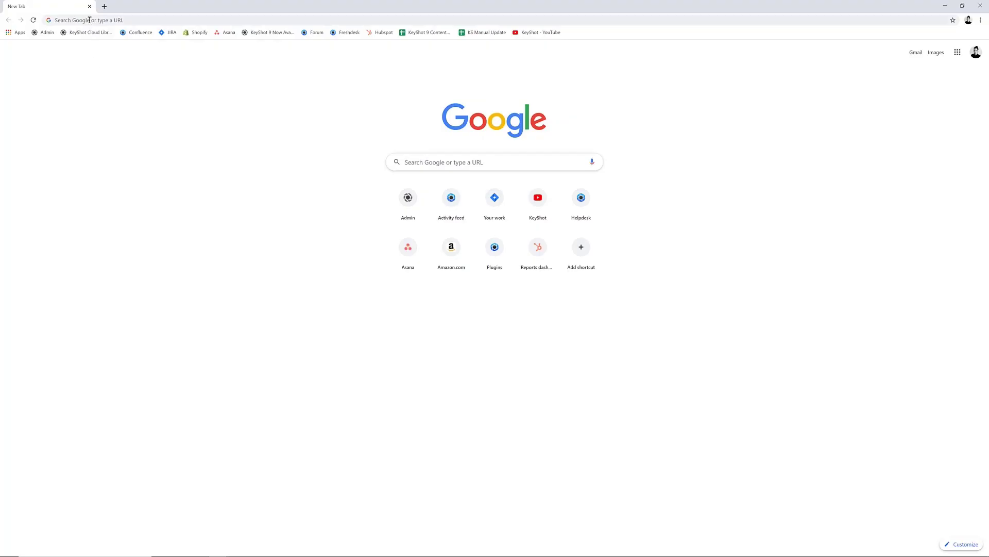
{"action": "type", "text": "cloud.keyshot"}
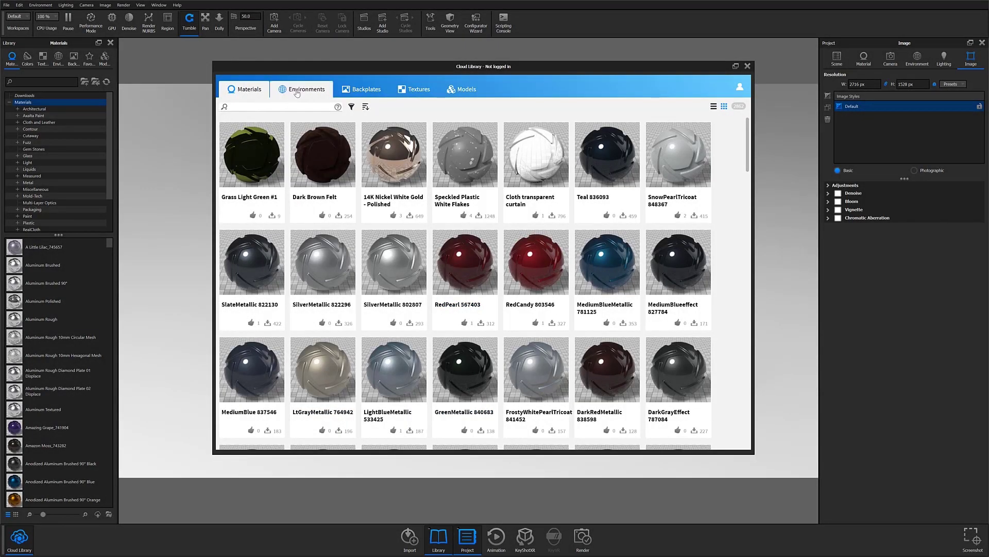
Step: Browse the Environments, Backplates, Textures and Models catalogues, then return to materials search
{"action": "left_click", "coordinate": [298, 89]}
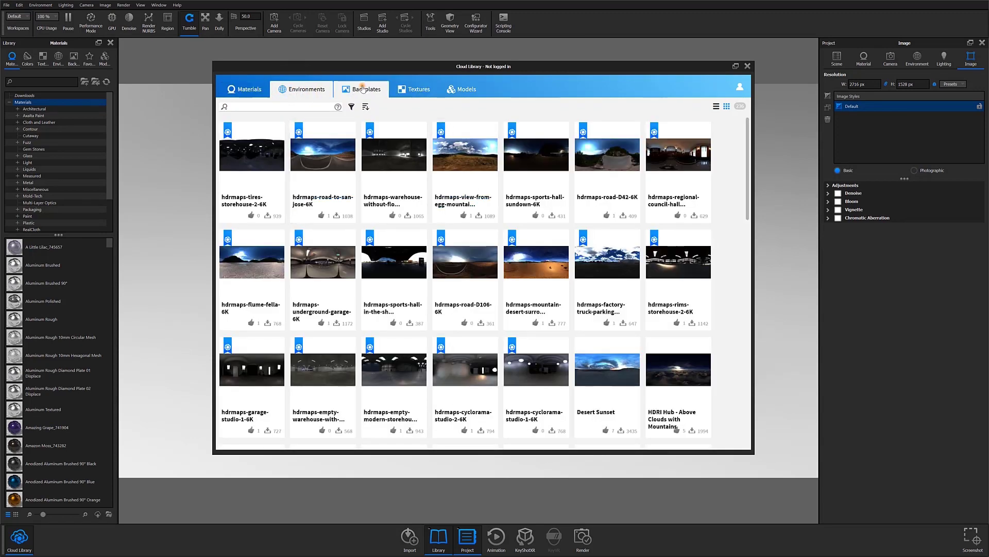
{"action": "left_click", "coordinate": [364, 90]}
{"action": "left_click", "coordinate": [420, 90]}
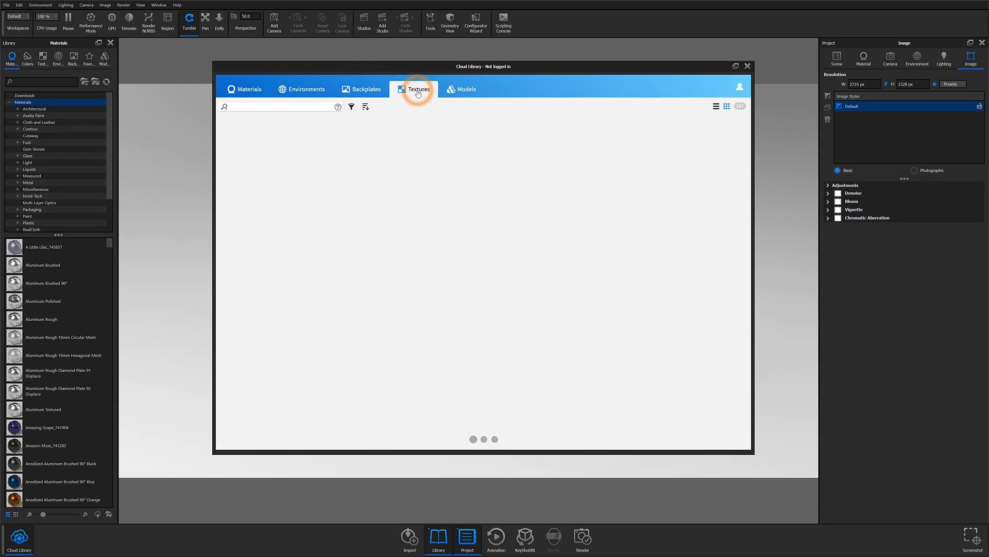
{"action": "left_click", "coordinate": [466, 89]}
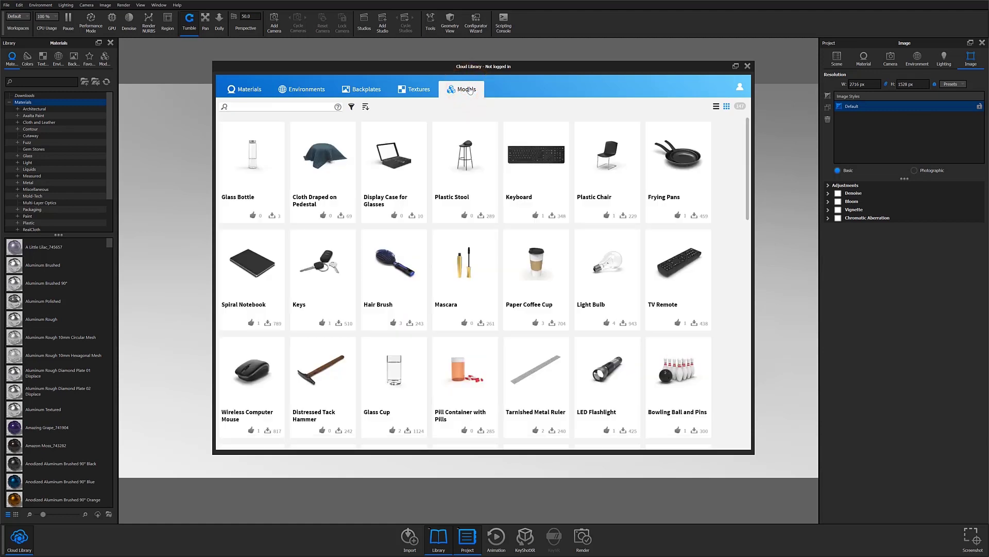
{"action": "left_click", "coordinate": [313, 105]}
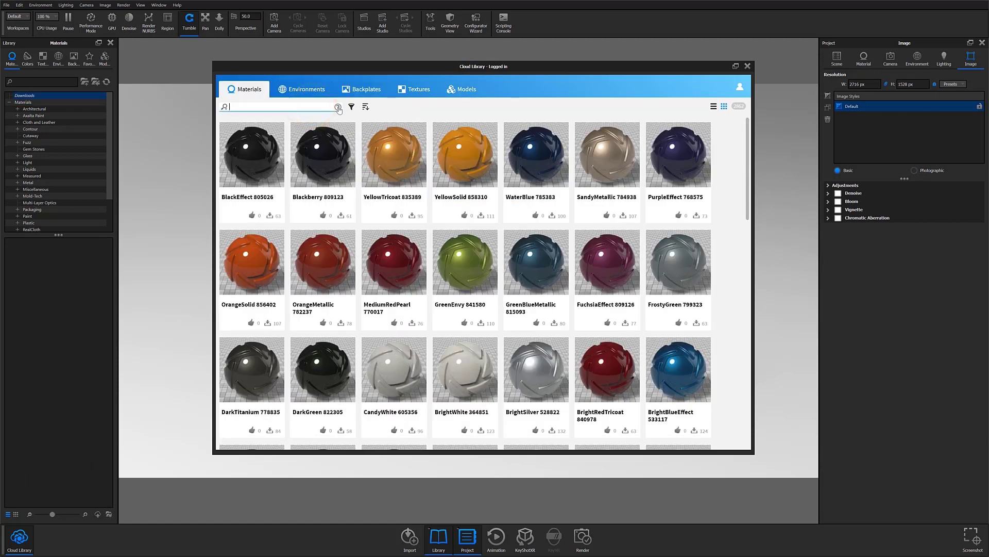
Step: Check the search help, search materials for 'metal', and show the filter options
{"action": "left_click", "coordinate": [338, 107]}
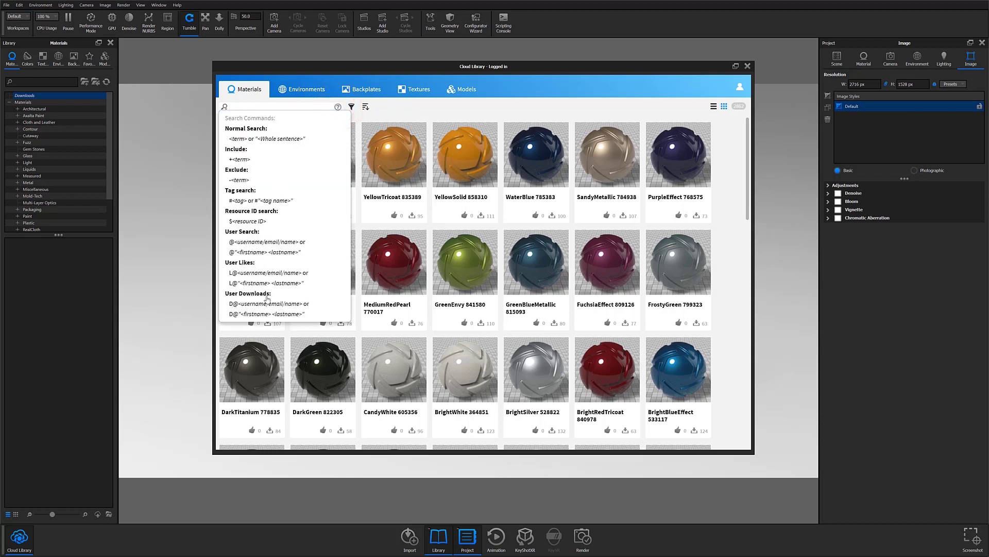
{"action": "left_click", "coordinate": [247, 107]}
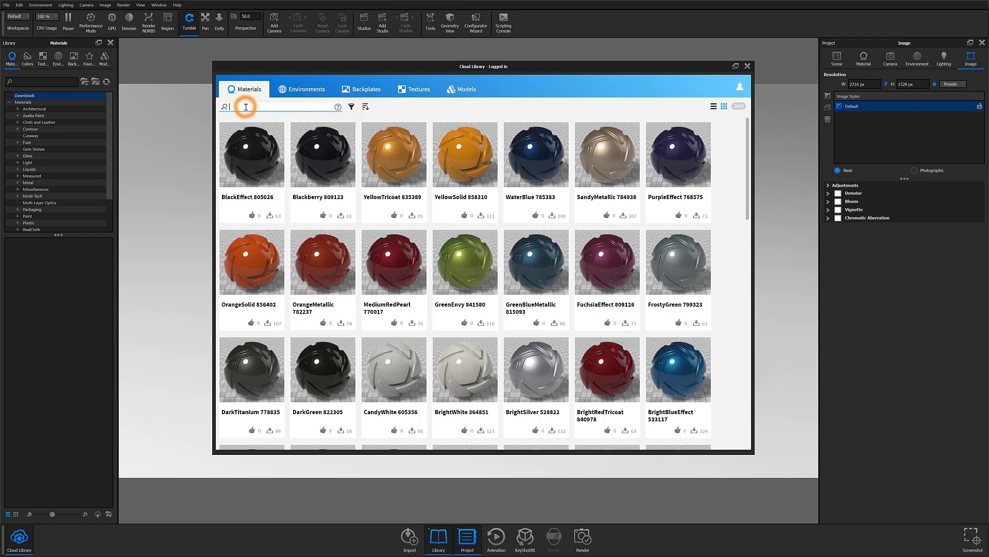
{"action": "type", "text": "metal"}
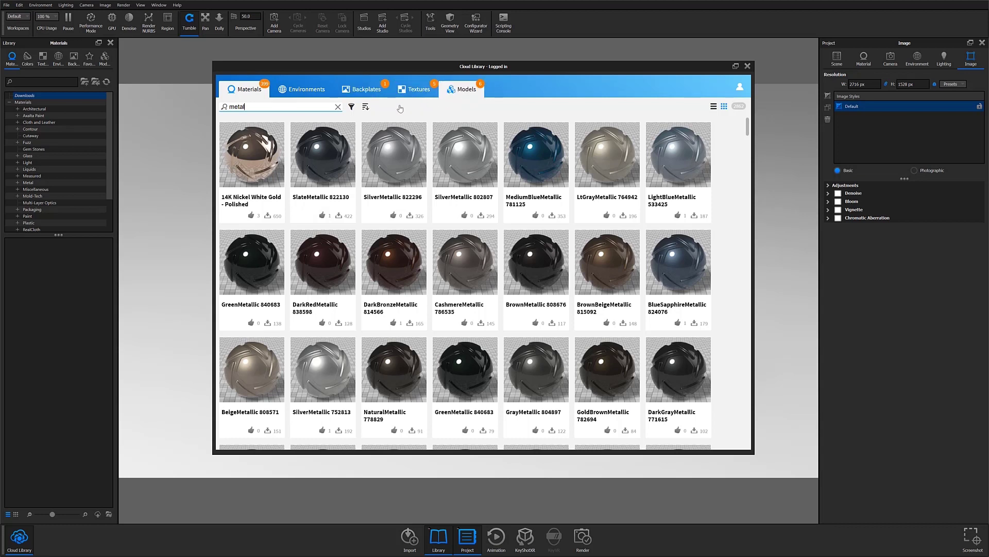
{"action": "left_click", "coordinate": [351, 106]}
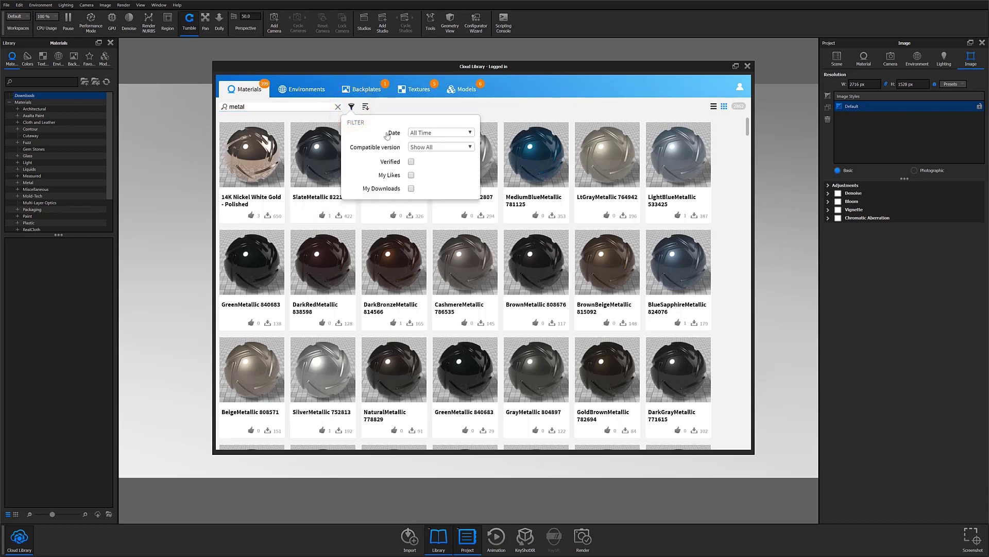
Step: Filter the metal results to Verified, sort by Likes, and view Fiberglass Orange's details
{"action": "left_click", "coordinate": [411, 163]}
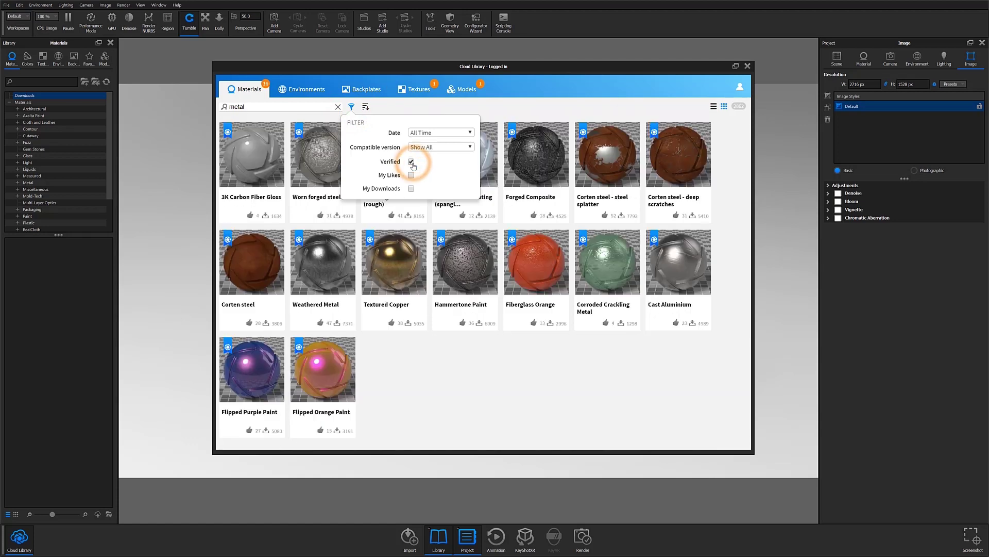
{"action": "left_click", "coordinate": [365, 106]}
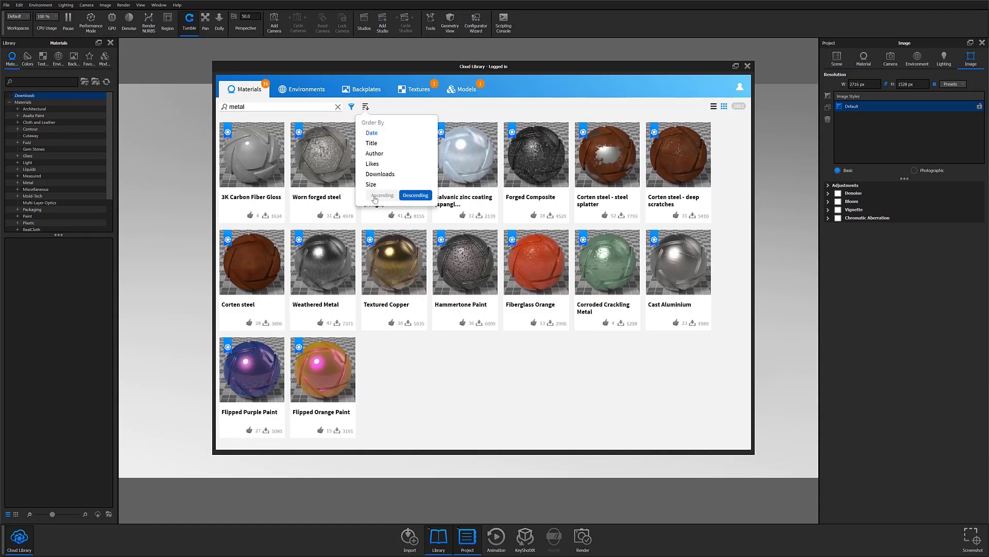
{"action": "left_click", "coordinate": [372, 164]}
{"action": "left_click", "coordinate": [606, 266]}
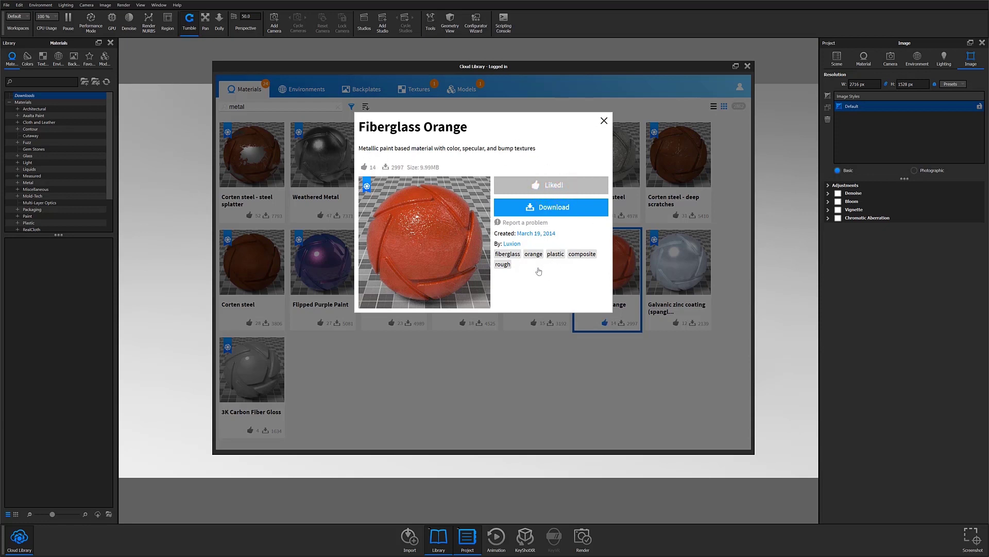
Step: Download Fiberglass Orange, then close its details and the Cloud Library
{"action": "left_click", "coordinate": [534, 207]}
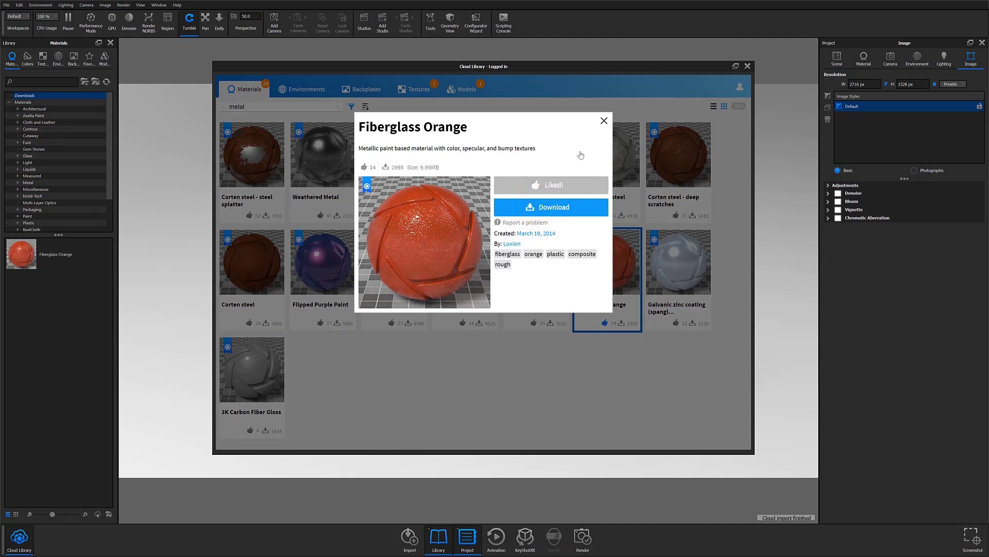
{"action": "left_click", "coordinate": [604, 120]}
{"action": "left_click", "coordinate": [42, 95]}
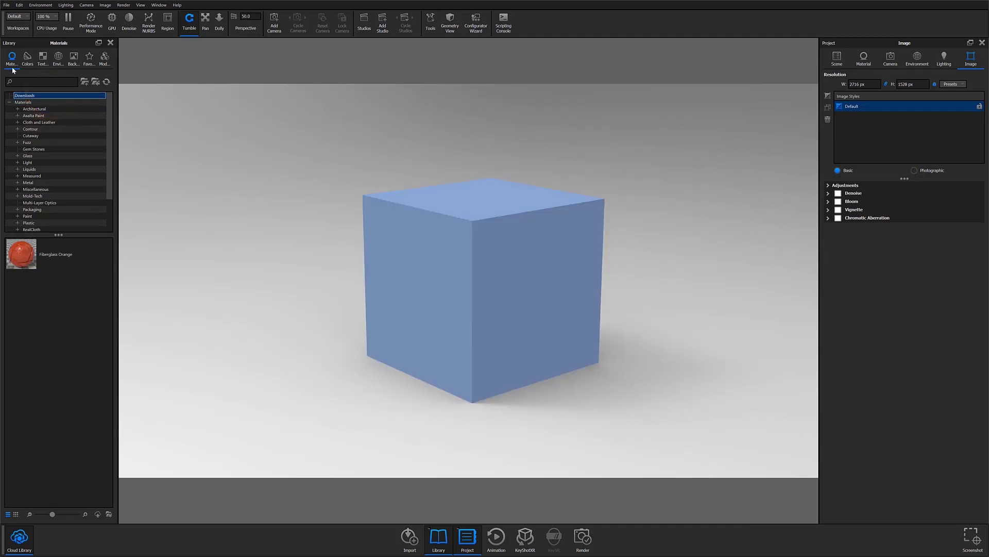
Step: Drag a material onto the cube and save its Maroon Granite into the Materials folder
{"action": "left_click_drag", "start_coordinate": [21, 254], "coordinate": [463, 262]}
{"action": "scroll", "coordinate": [463, 263], "scroll_direction": "up", "scroll_amount": 5}
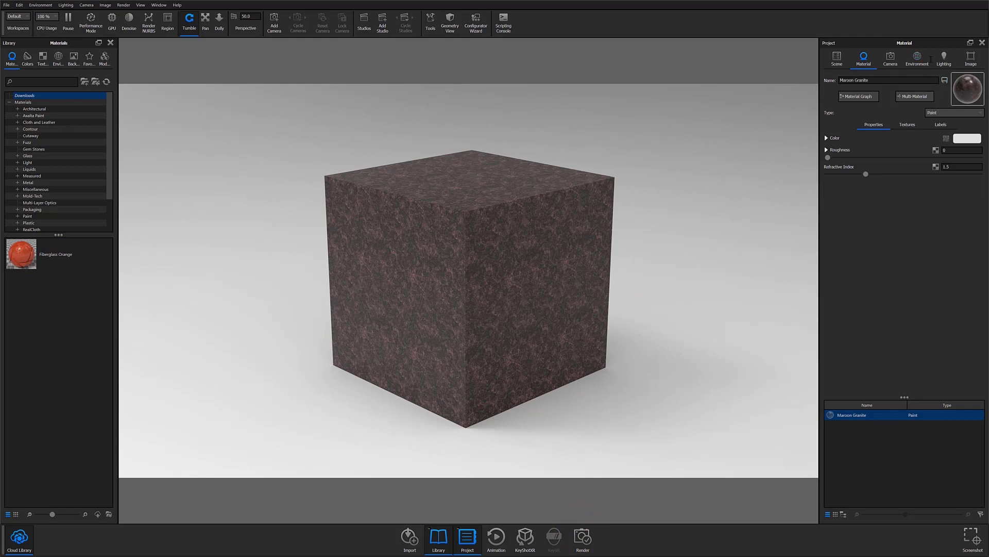
{"action": "left_click", "coordinate": [945, 80]}
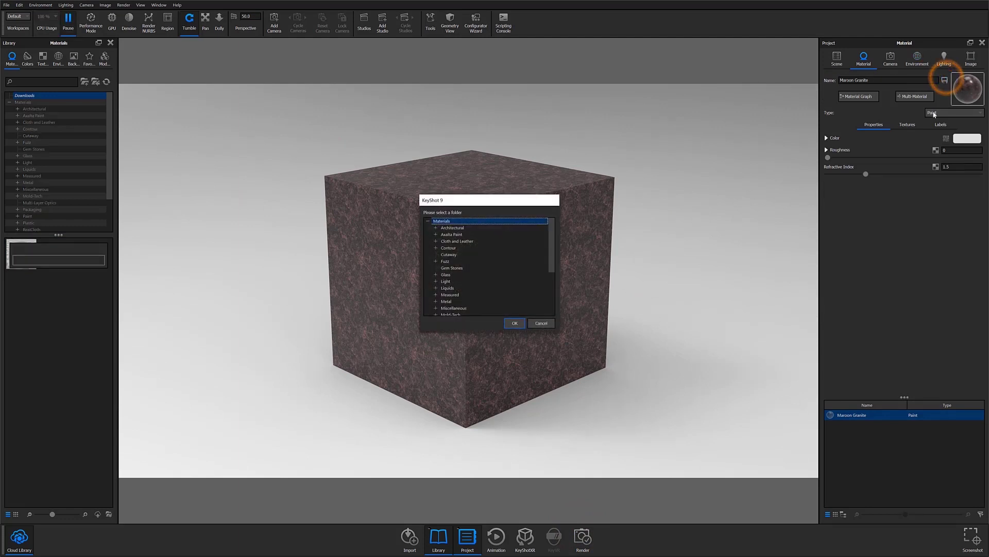
{"action": "left_click", "coordinate": [516, 325]}
{"action": "right_click", "coordinate": [71, 298]}
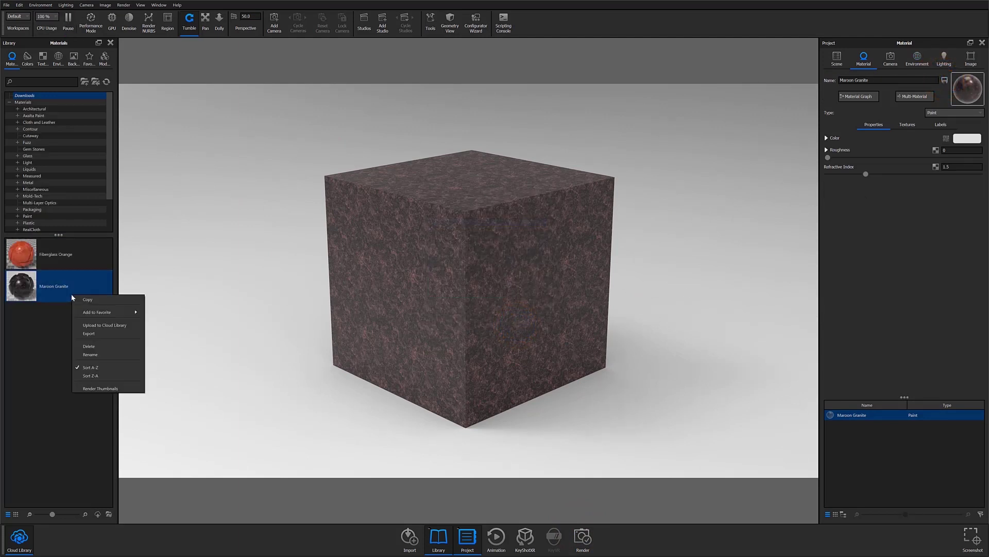
Step: Start the Cloud Library upload of Maroon Granite and submit the login
{"action": "left_click", "coordinate": [104, 325]}
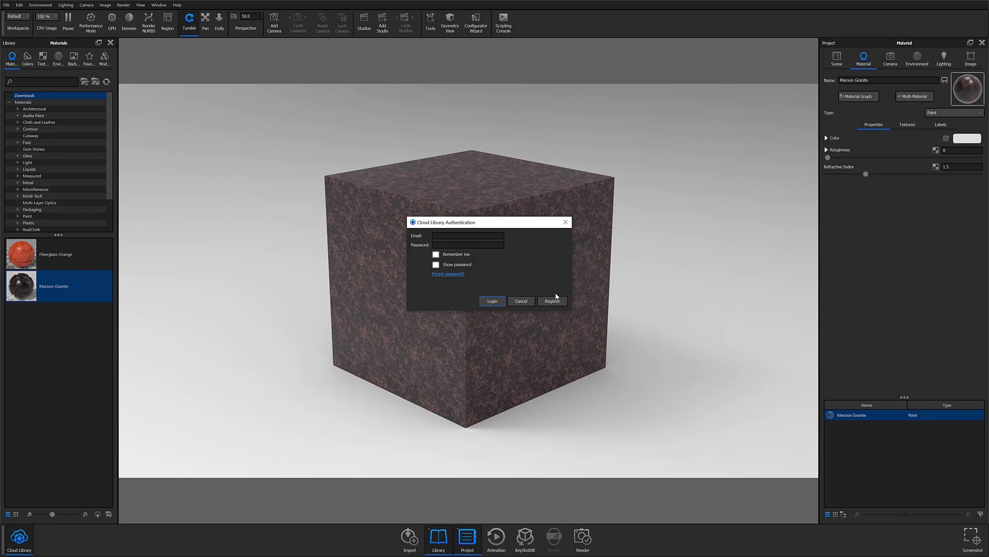
{"action": "key", "text": "Return"}
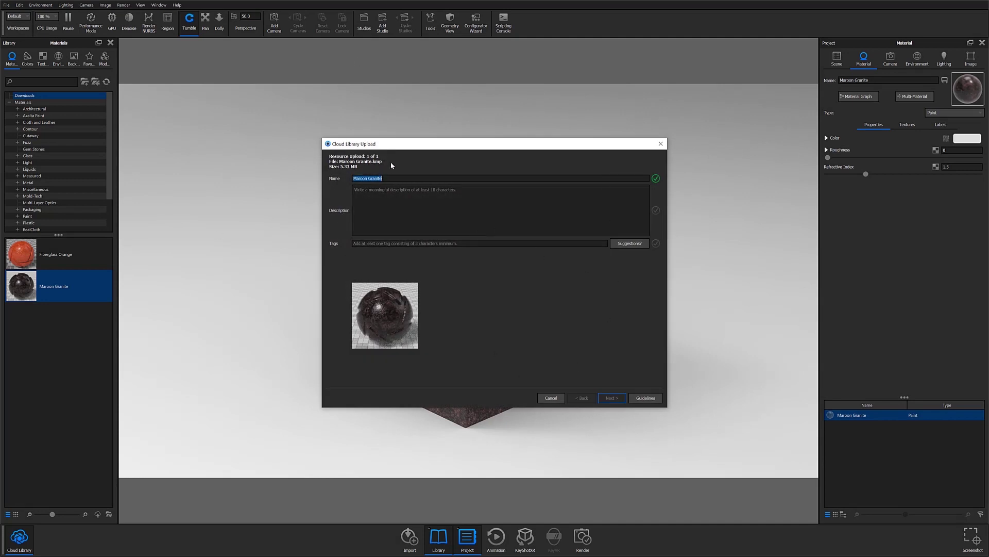
Step: Give Maroon Granite a description and maroon, granite, black tags, then finish uploading
{"action": "left_click", "coordinate": [394, 196]}
{"action": "type", "text": "A granite materia"}
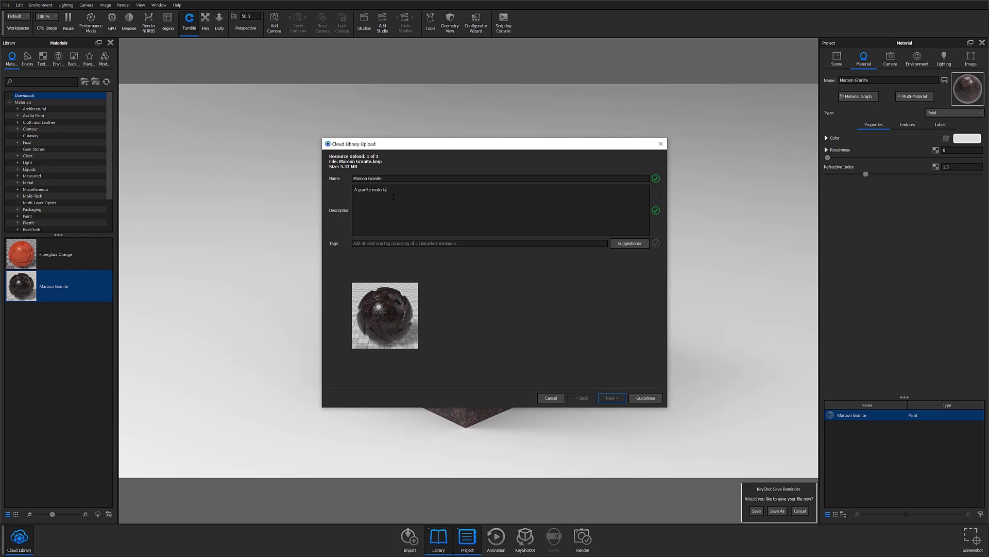
{"action": "type", "text": "maroon, granite, black,"}
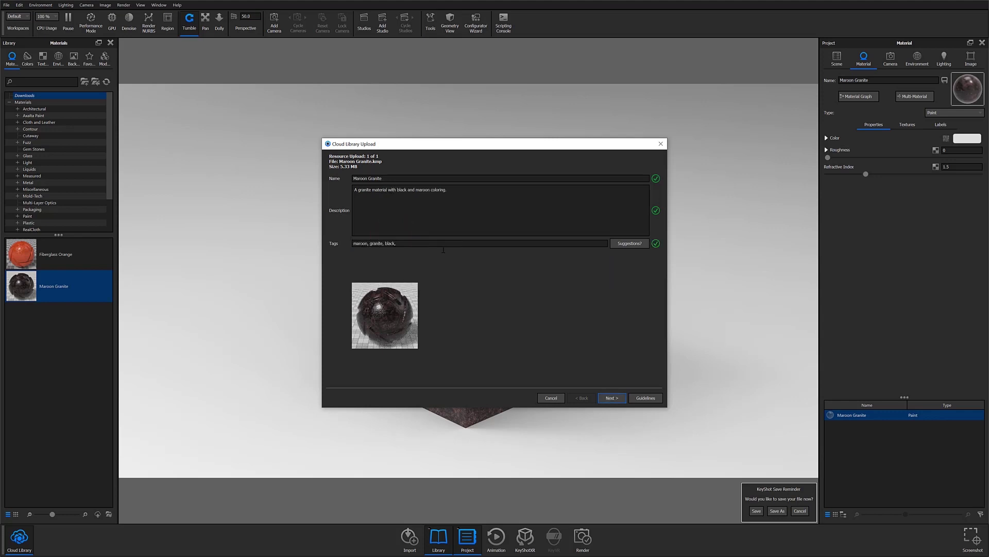
{"action": "left_click", "coordinate": [610, 399]}
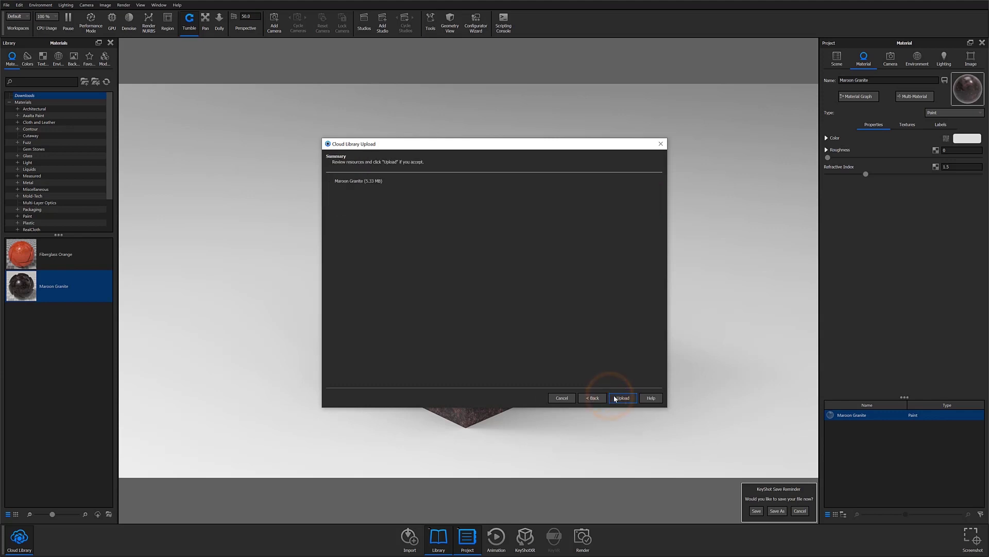
{"action": "left_click", "coordinate": [615, 398]}
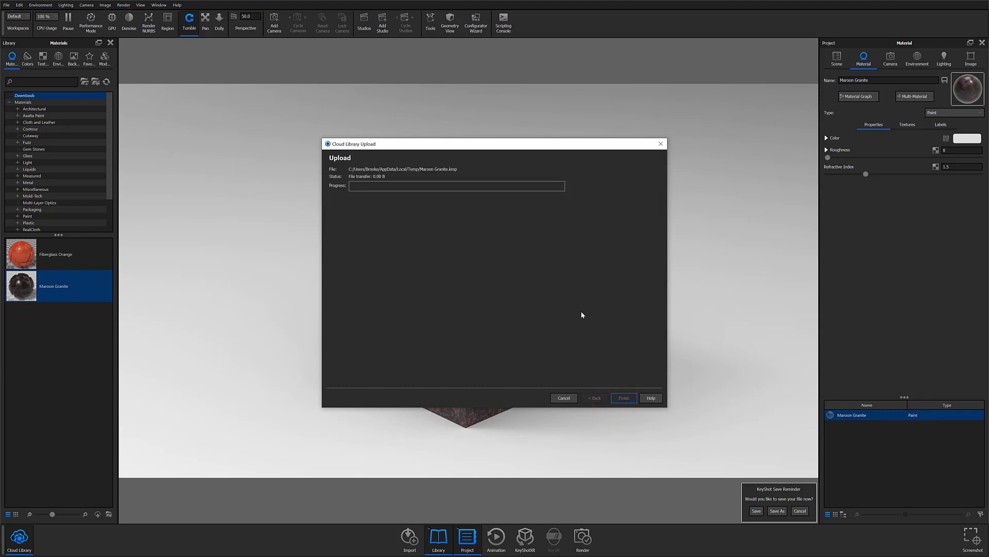
{"action": "left_click", "coordinate": [628, 398]}
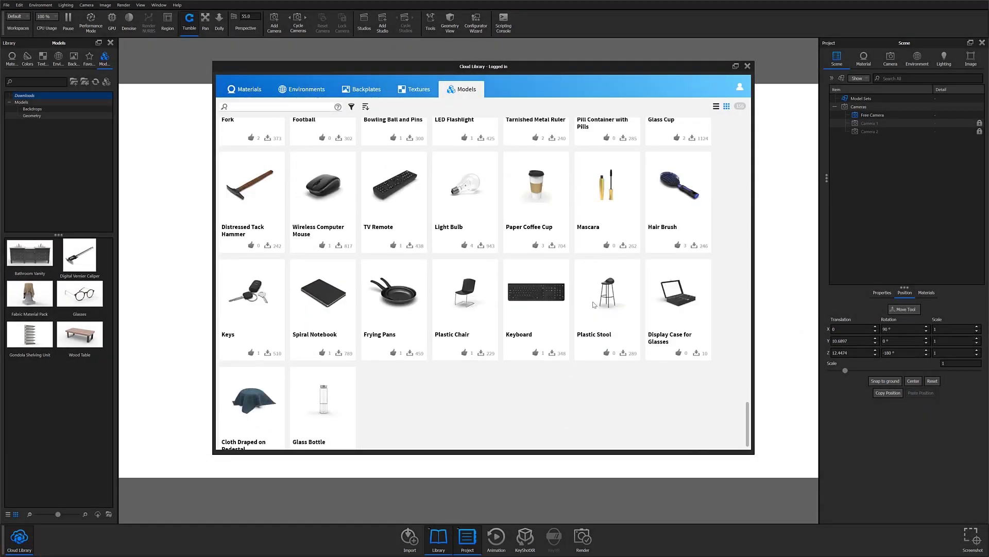
Step: Download the Hair Brush and Mascara models and drag both into the scene
{"action": "left_click", "coordinate": [695, 246]}
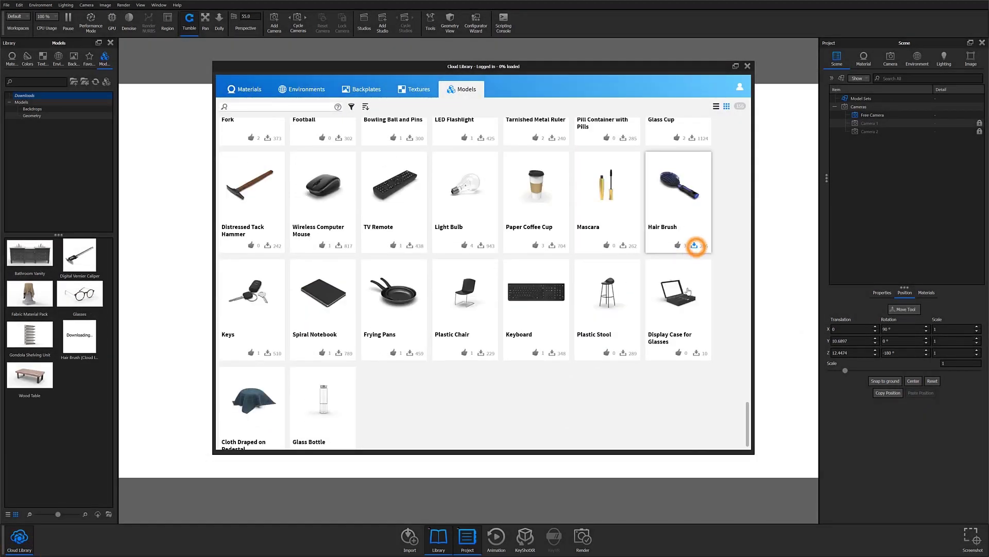
{"action": "left_click", "coordinate": [628, 248]}
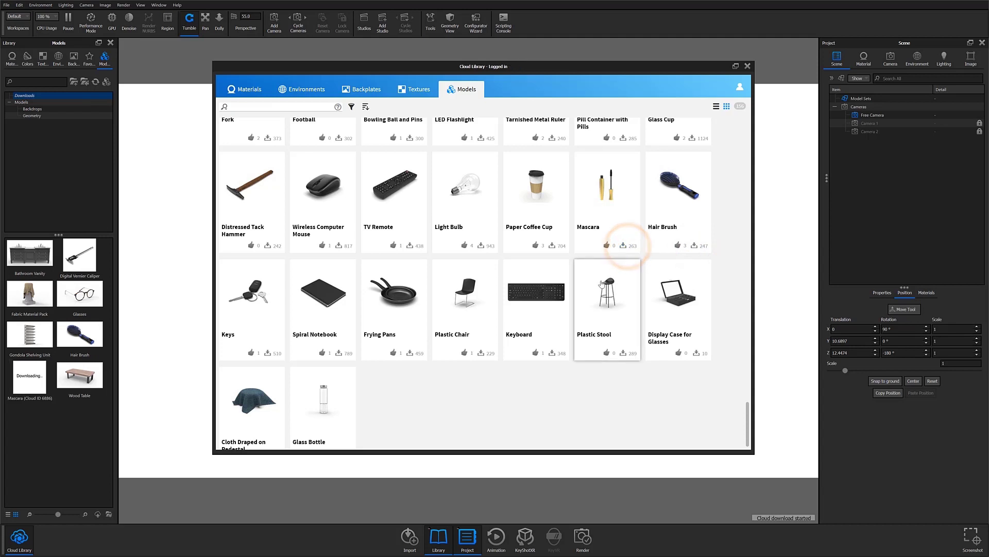
{"action": "mouse_move", "coordinate": [79, 335]}
{"action": "left_mouse_down"}
{"action": "mouse_move", "coordinate": [294, 297]}
{"action": "mouse_move", "coordinate": [431, 305]}
{"action": "left_mouse_up"}
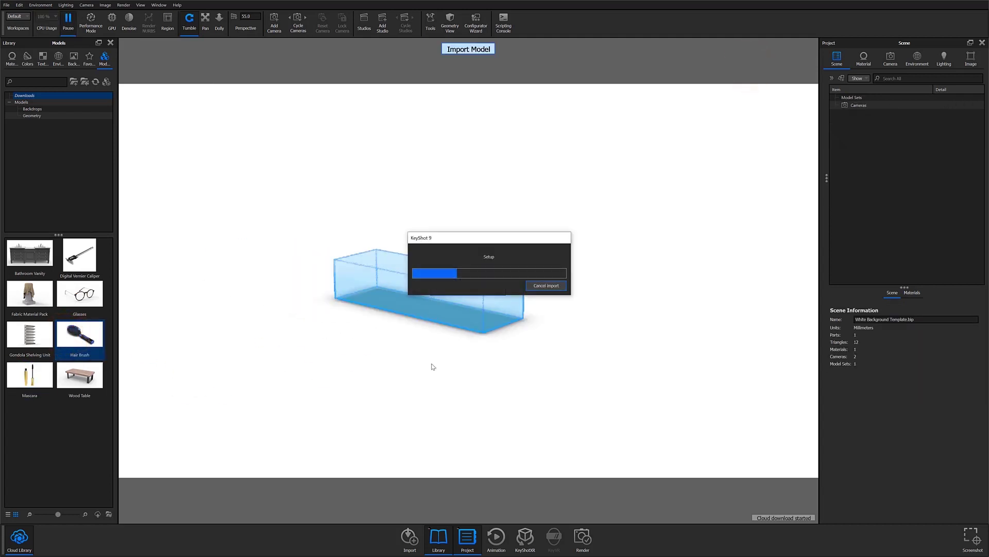
{"action": "left_click", "coordinate": [552, 513]}
{"action": "left_click", "coordinate": [481, 354]}
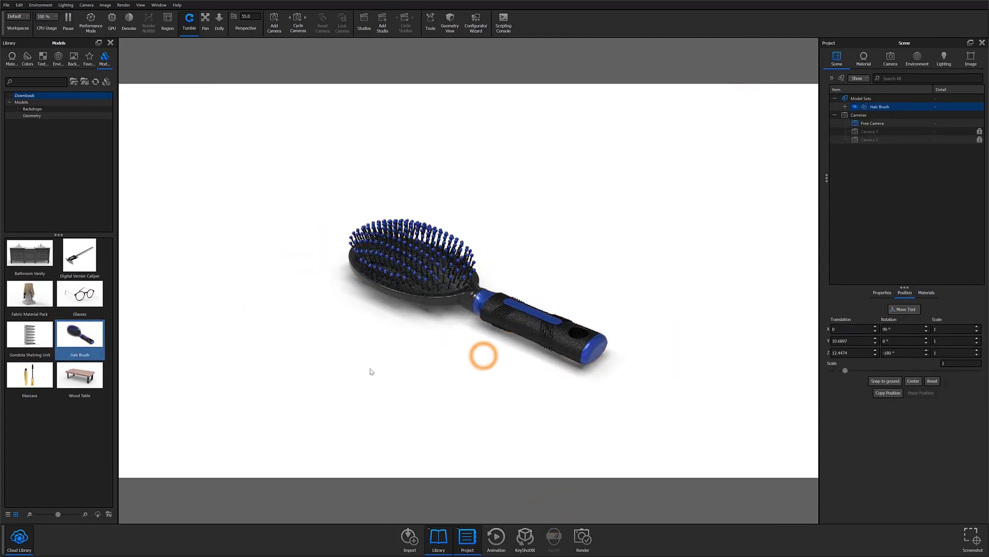
{"action": "mouse_move", "coordinate": [30, 377]}
{"action": "left_mouse_down"}
{"action": "mouse_move", "coordinate": [547, 192]}
{"action": "mouse_move", "coordinate": [529, 222]}
{"action": "left_mouse_up"}
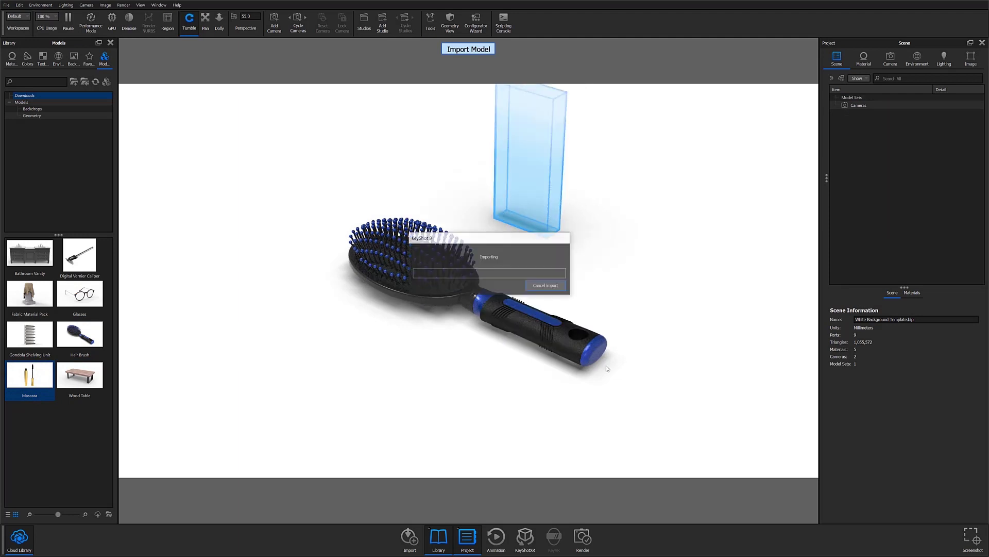